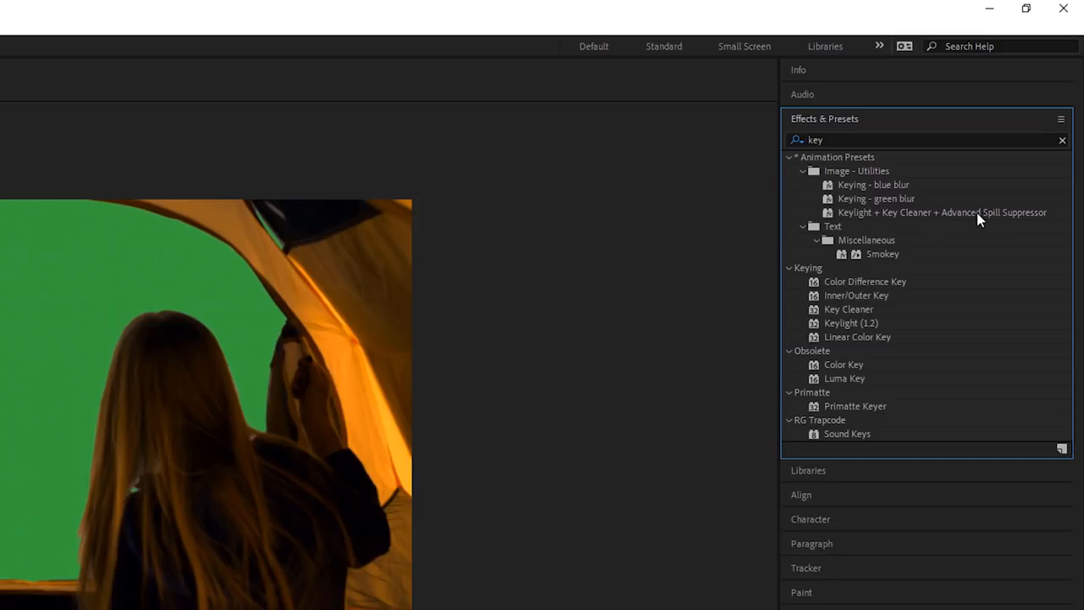
Apply the Keylight + Key Cleaner + Advanced Spill Suppressor preset to the Tent layer and sample the green window as Keylight's Screen Colour.
click(946, 211)
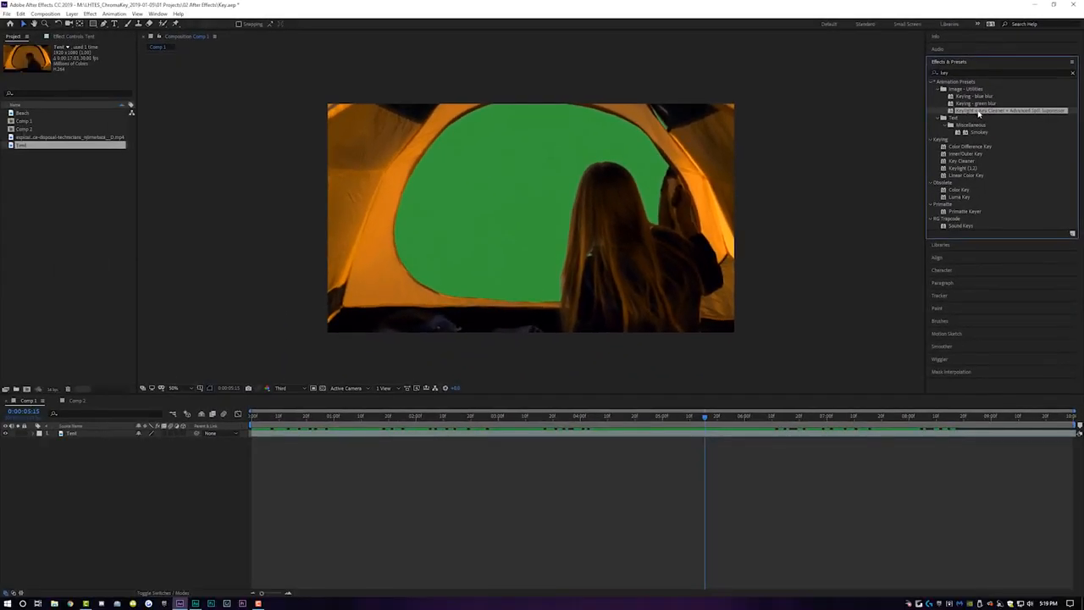
drag(978, 112, 539, 437)
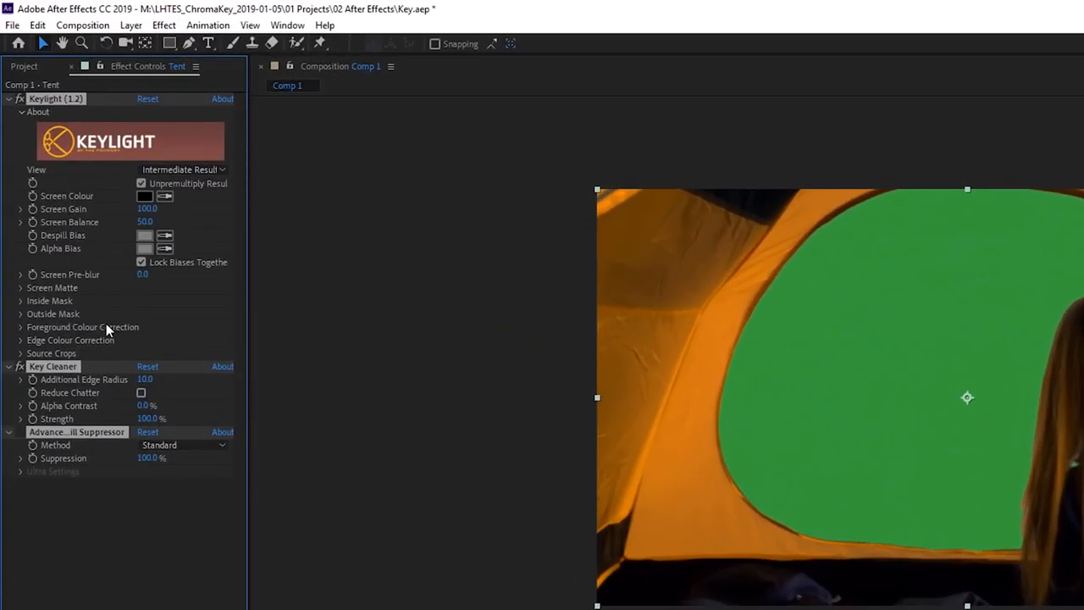
click(164, 196)
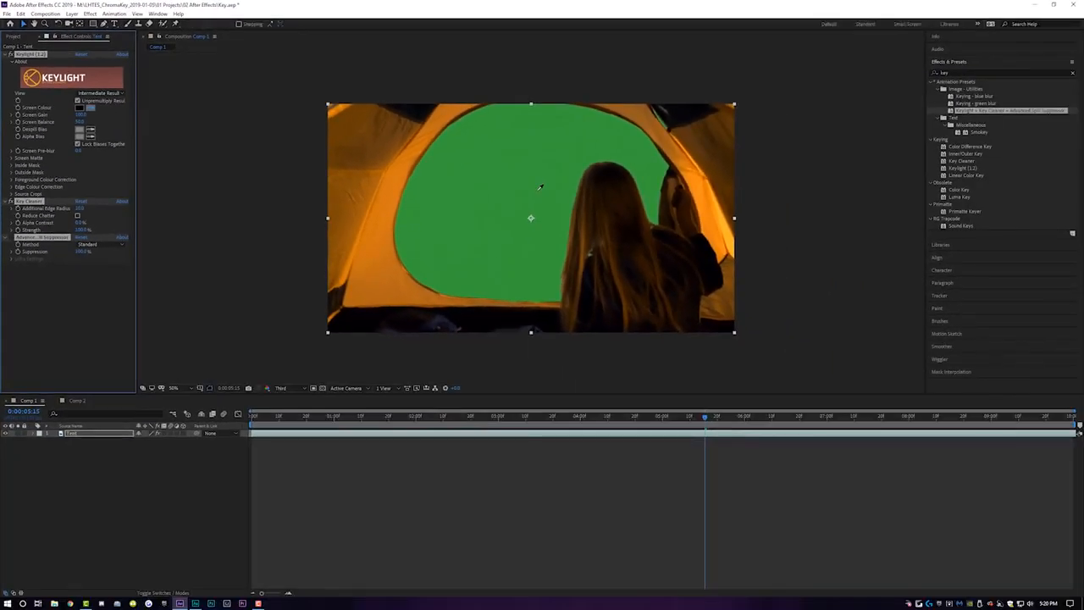
click(540, 186)
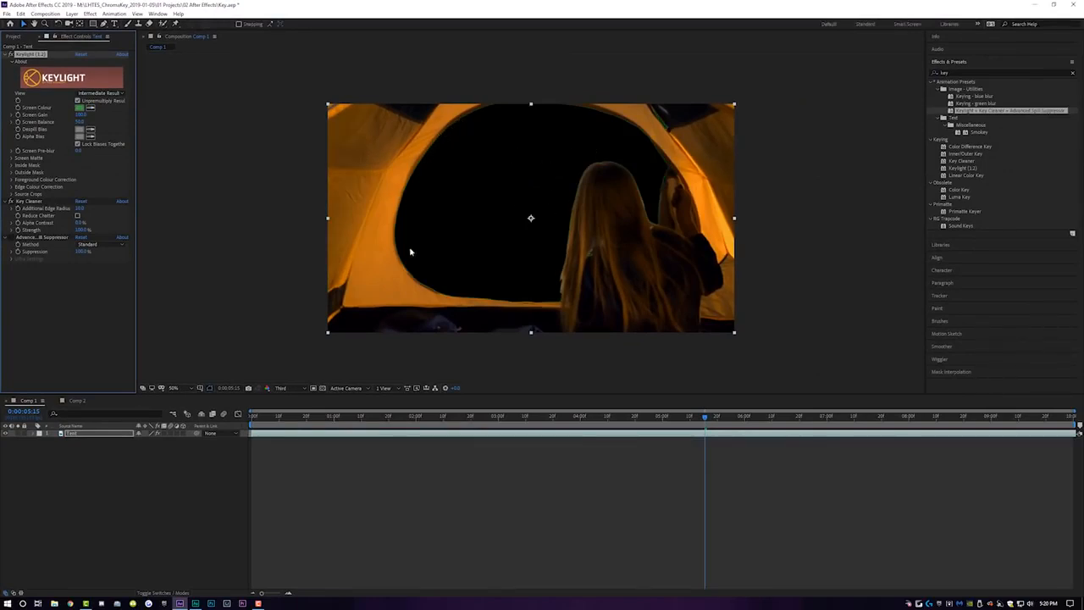
Inspect the keyed edges around the woman's hair and switch the Keylight view to Screen Matte.
scroll(655, 225, up, 1)
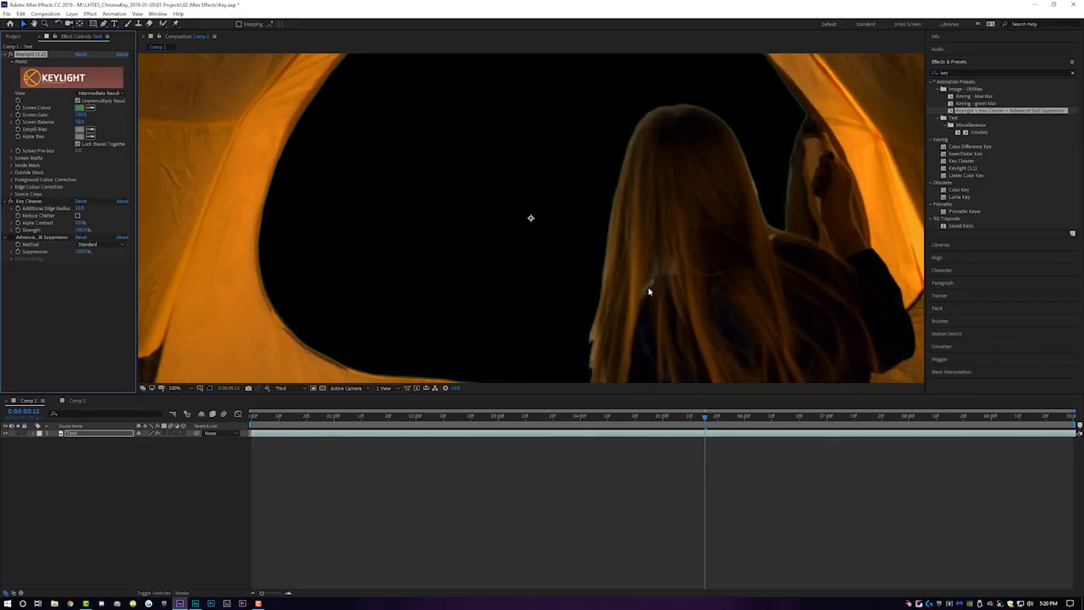
scroll(648, 290, down, 1)
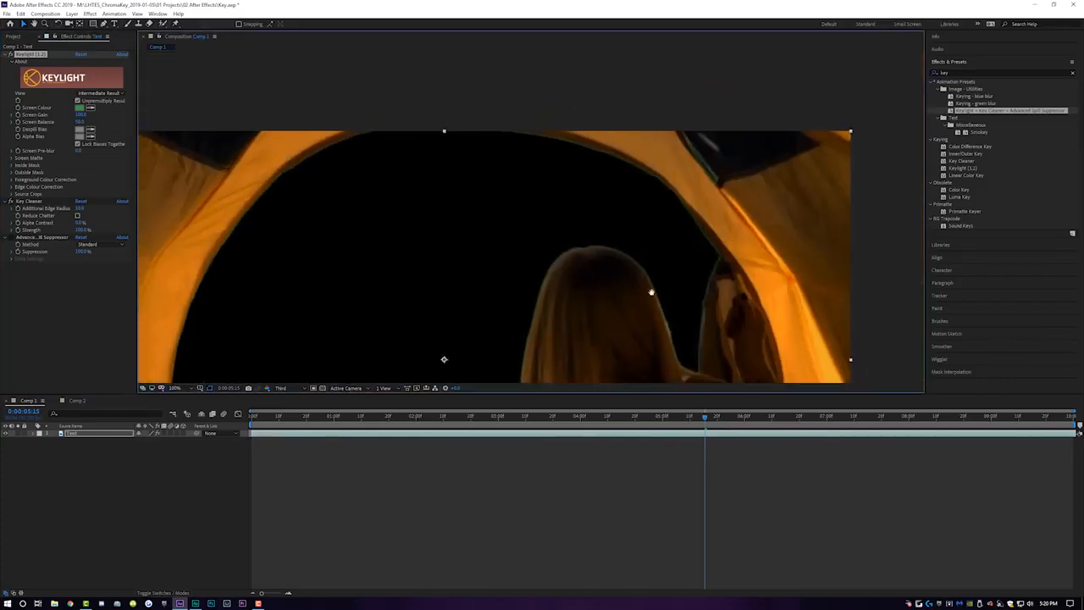
scroll(697, 205, up, 1)
drag(698, 205, 754, 143)
scroll(675, 198, down, 1)
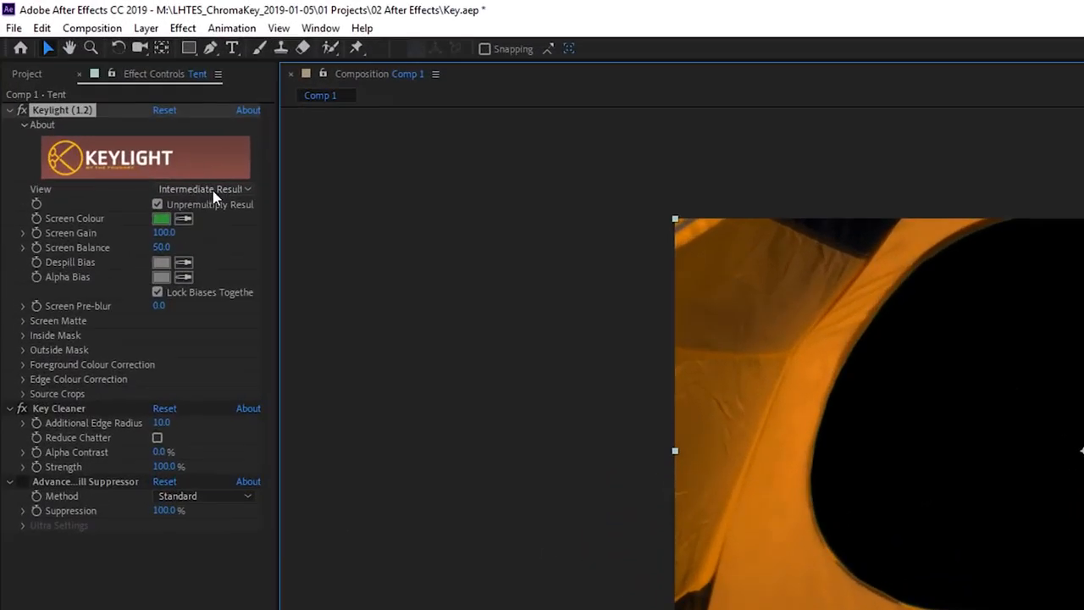
click(212, 191)
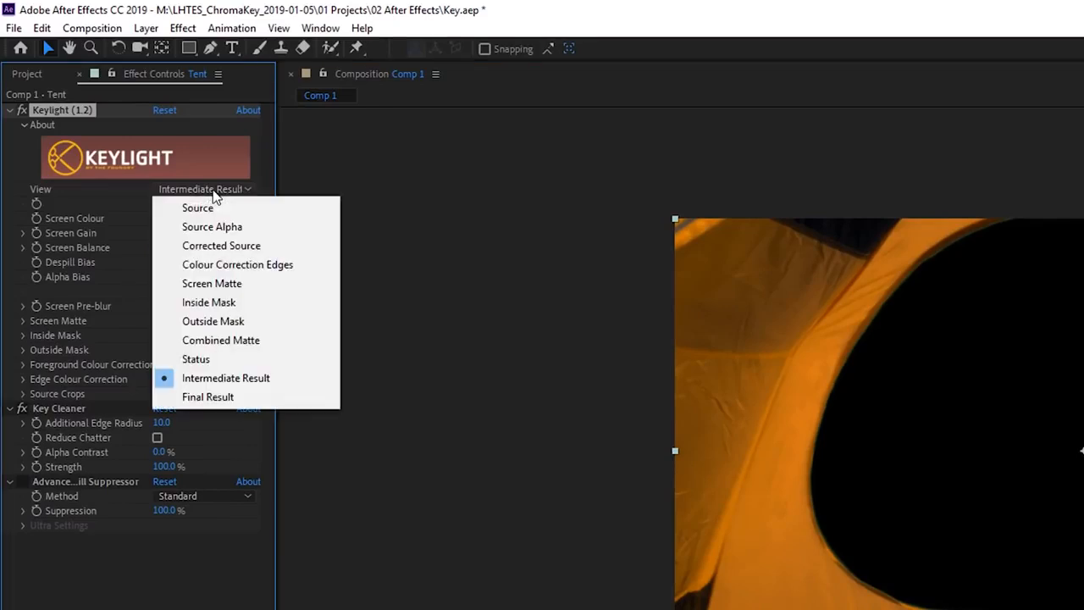
click(212, 285)
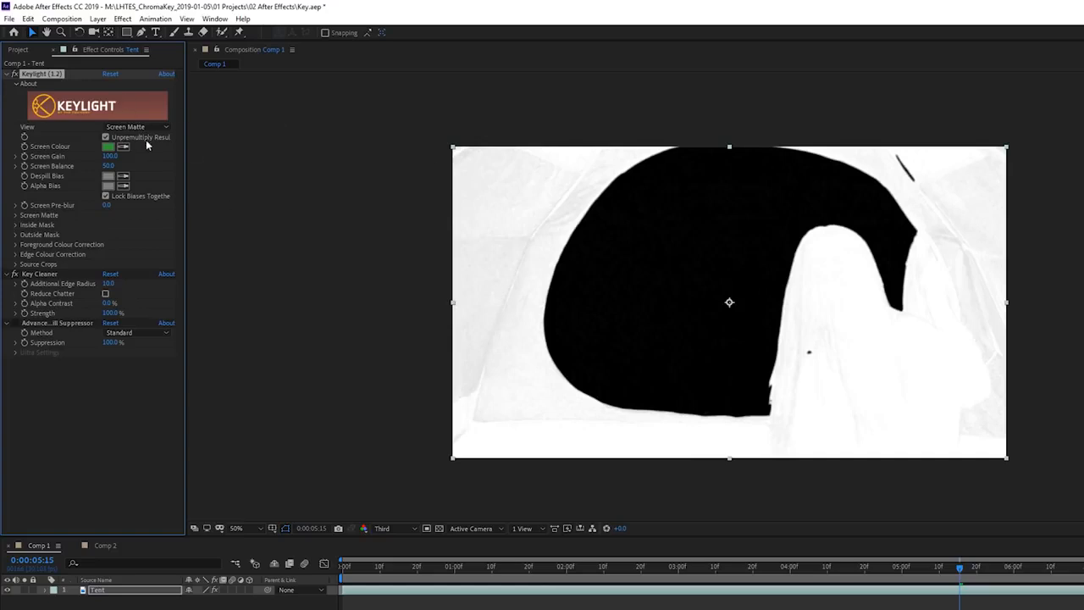
Set the Screen Matte's Clip Black to 10 in Keylight, comparing the black area of the matte with and without it.
click(15, 216)
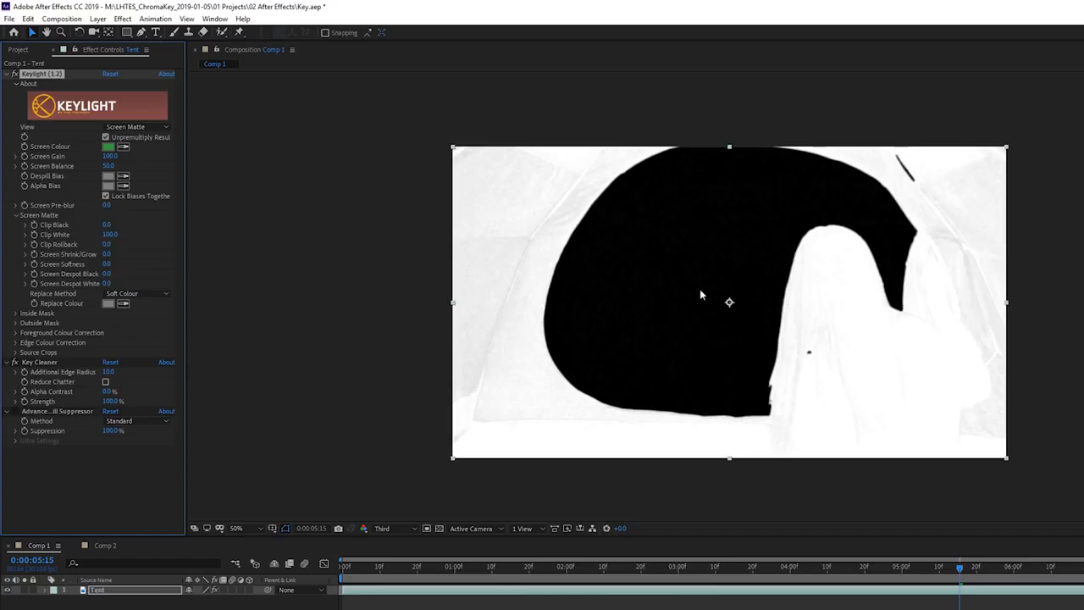
scroll(709, 301, up, 2)
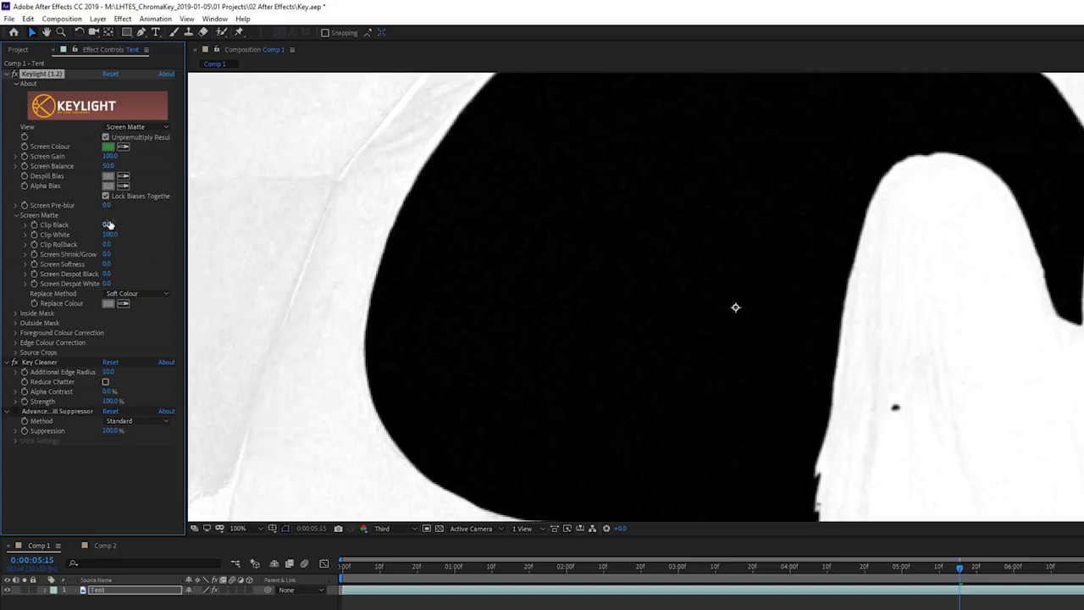
drag(107, 224, 113, 223)
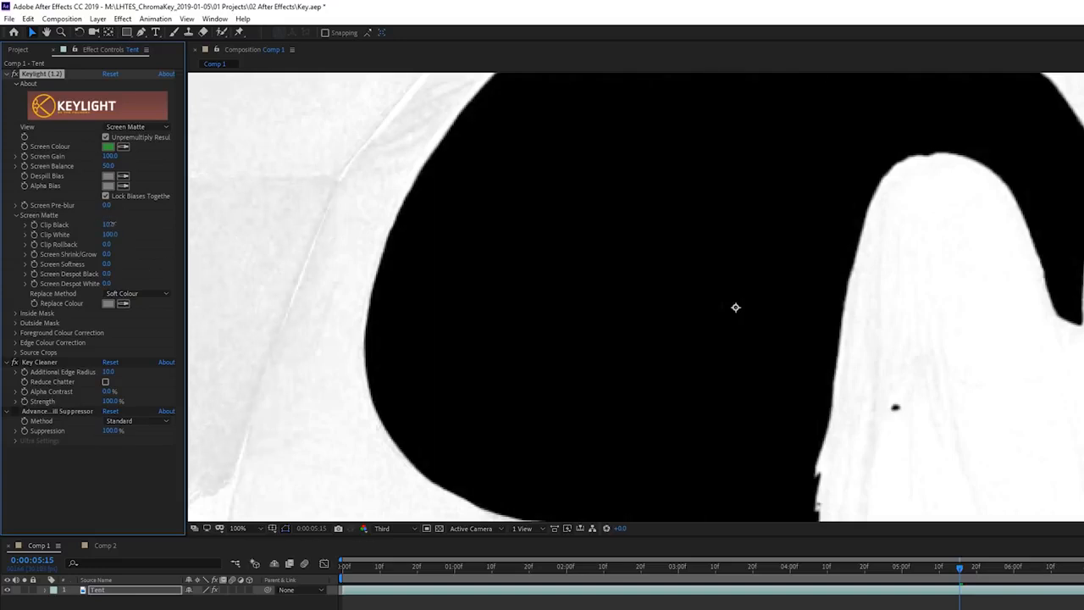
key(ctrl+z)
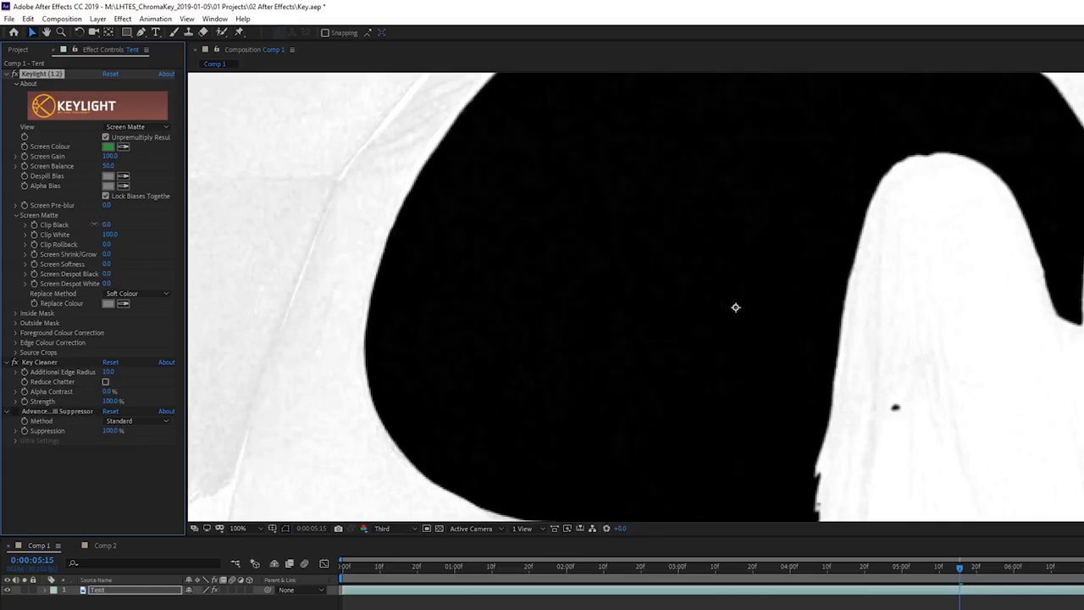
key(ctrl+z)
key(ctrl+z)
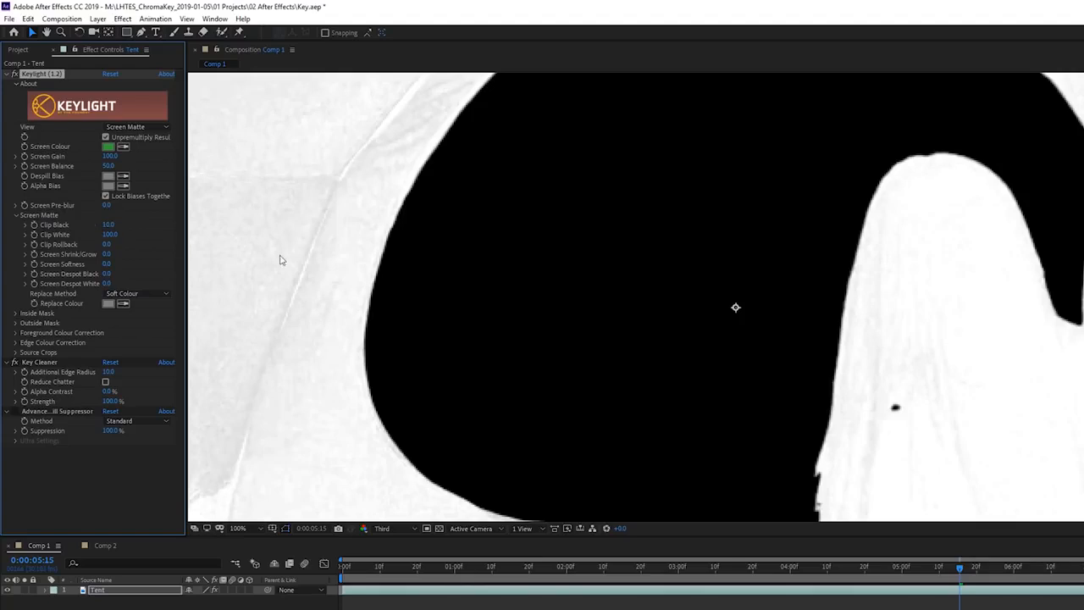
Set the Screen Matte's Clip White to 88 to clean up the grey areas in the tent and woman.
drag(1082, 285, 801, 337)
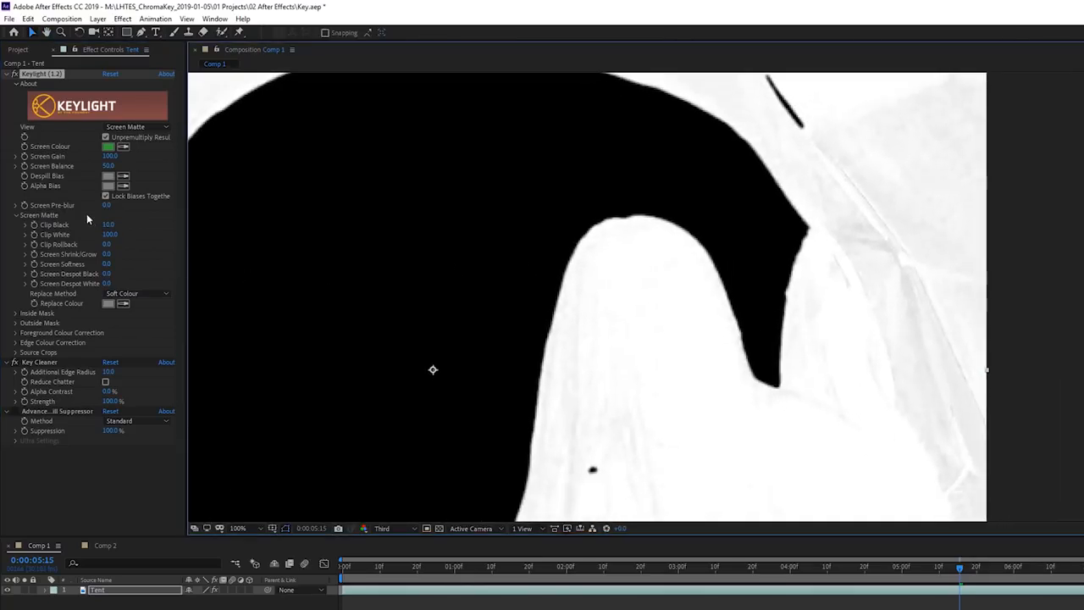
drag(108, 234, 96, 228)
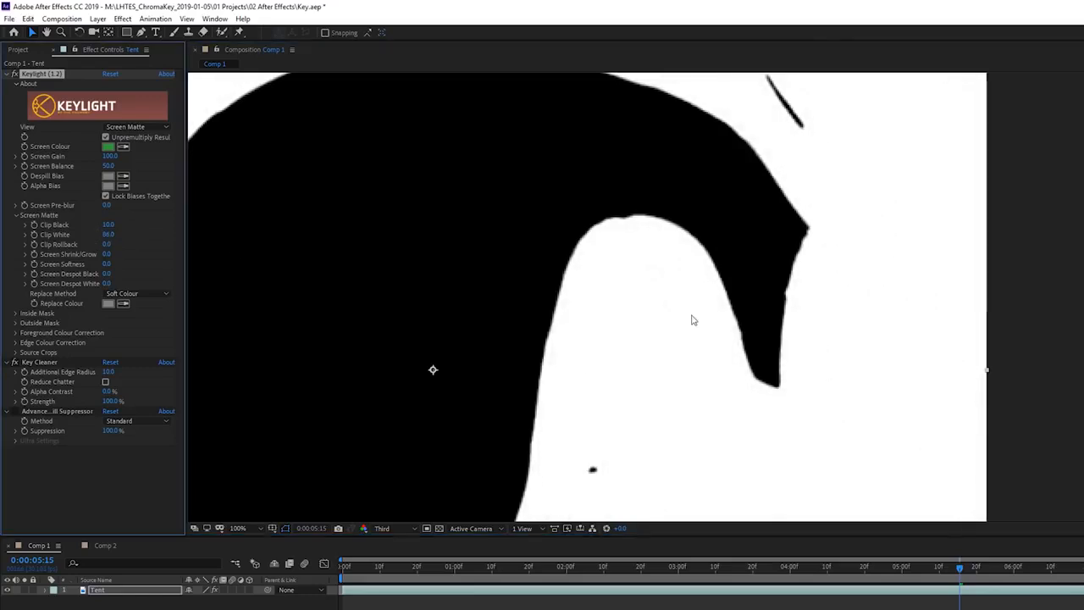
scroll(693, 319, down, 1)
drag(578, 332, 740, 286)
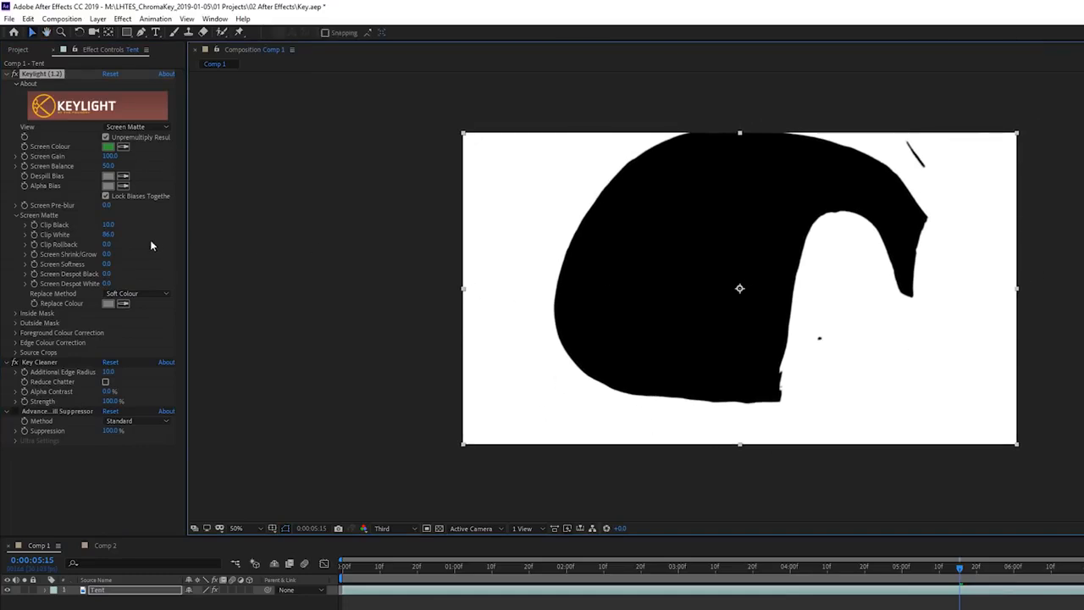
drag(110, 238, 270, 235)
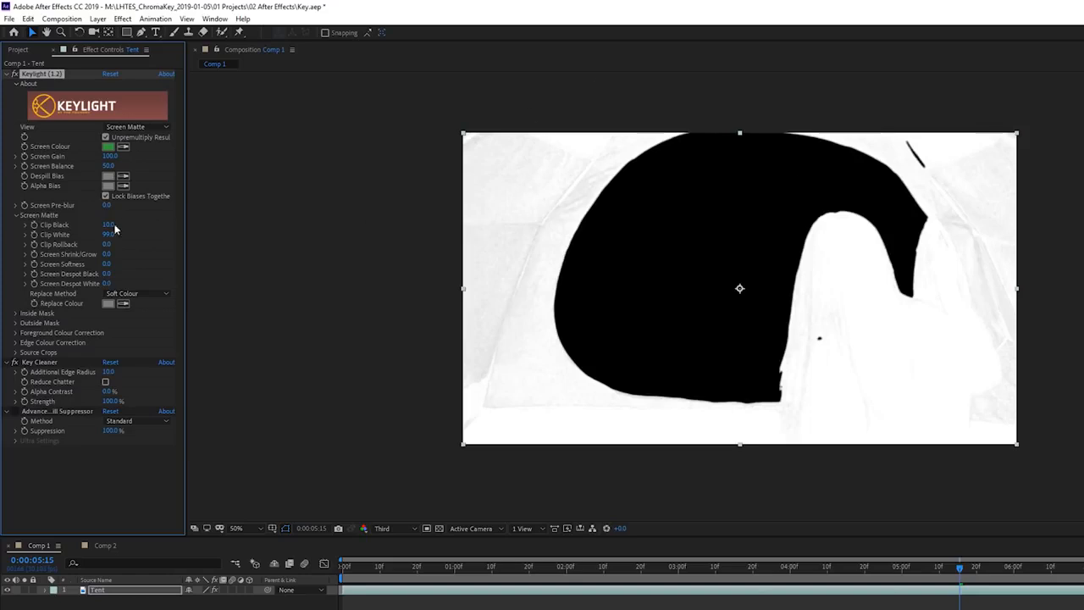
drag(109, 235, 95, 226)
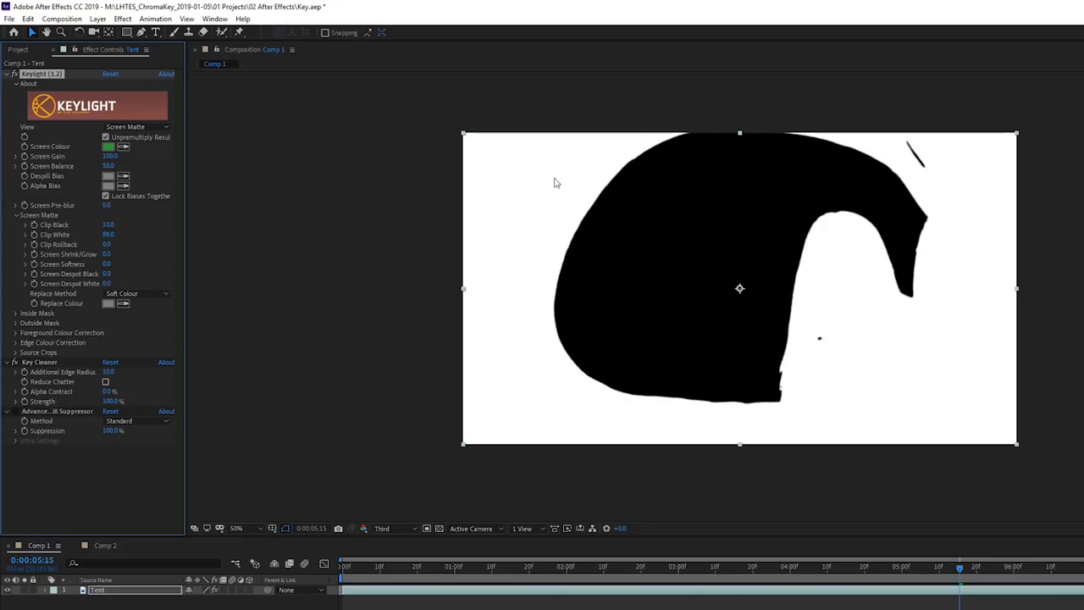
Return the Keylight view to Intermediate Result and check the hair and tent edges for green spill.
click(130, 129)
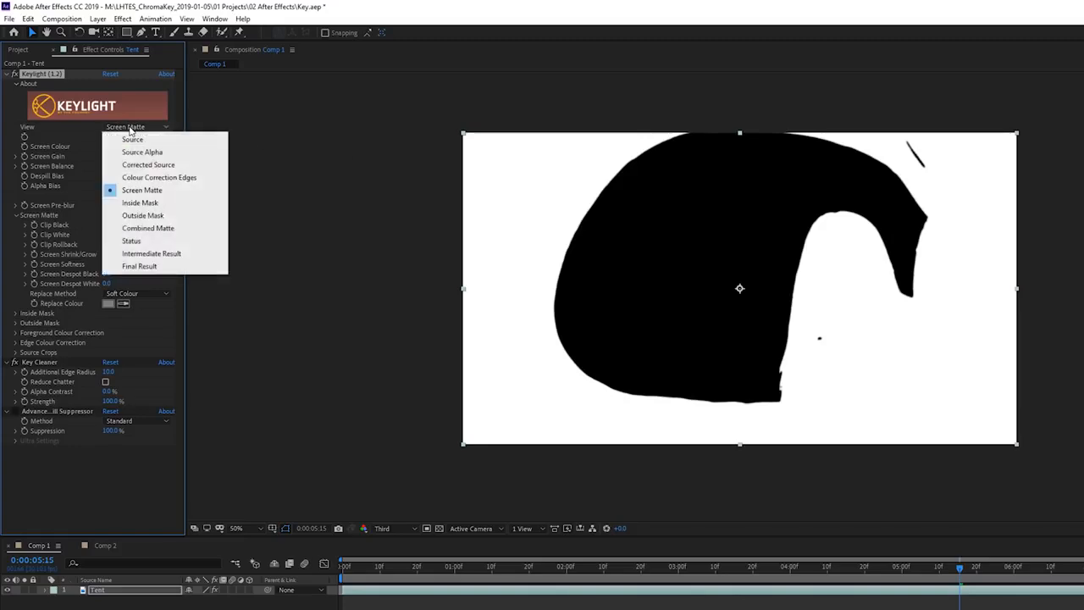
click(156, 255)
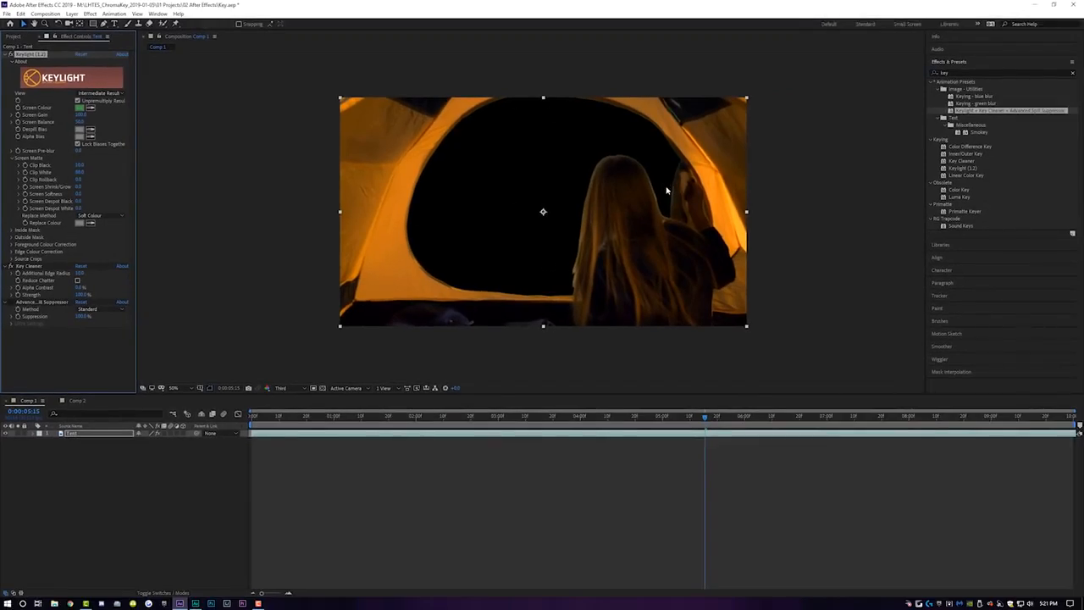
scroll(664, 186, up, 4)
drag(770, 144, 474, 294)
scroll(652, 209, down, 1)
drag(633, 236, 588, 207)
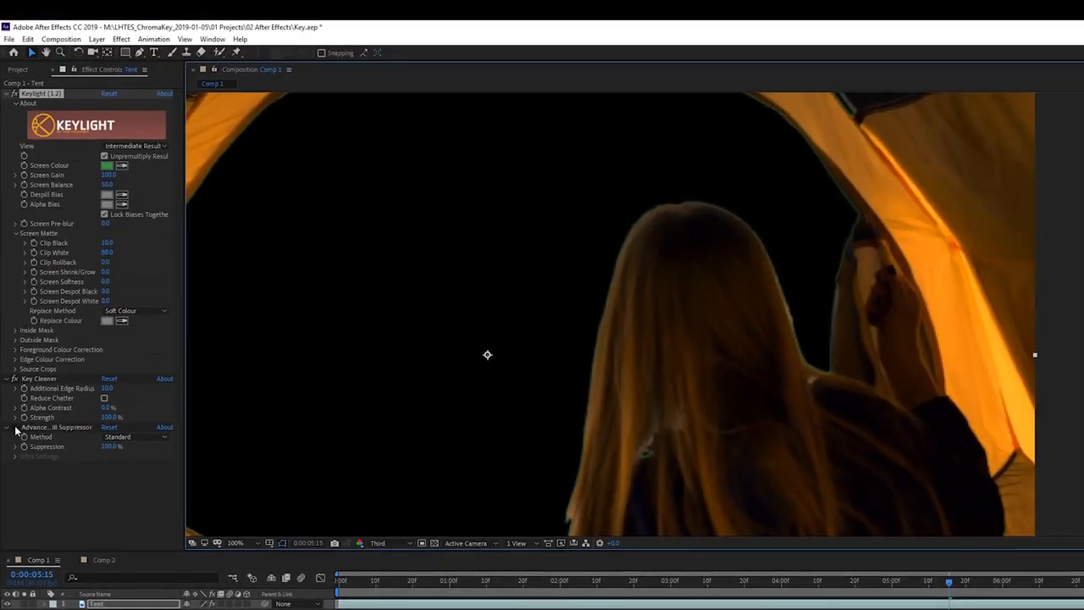
Enable the Advanced Spill Suppressor effect on the Tent layer and compare the edges around the hair.
click(15, 427)
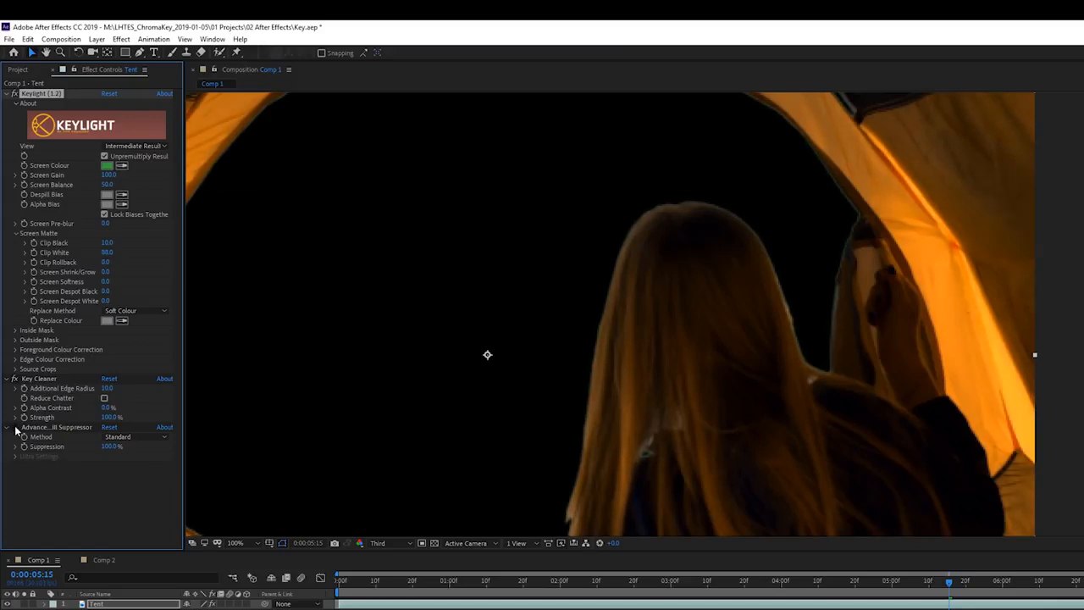
click(15, 428)
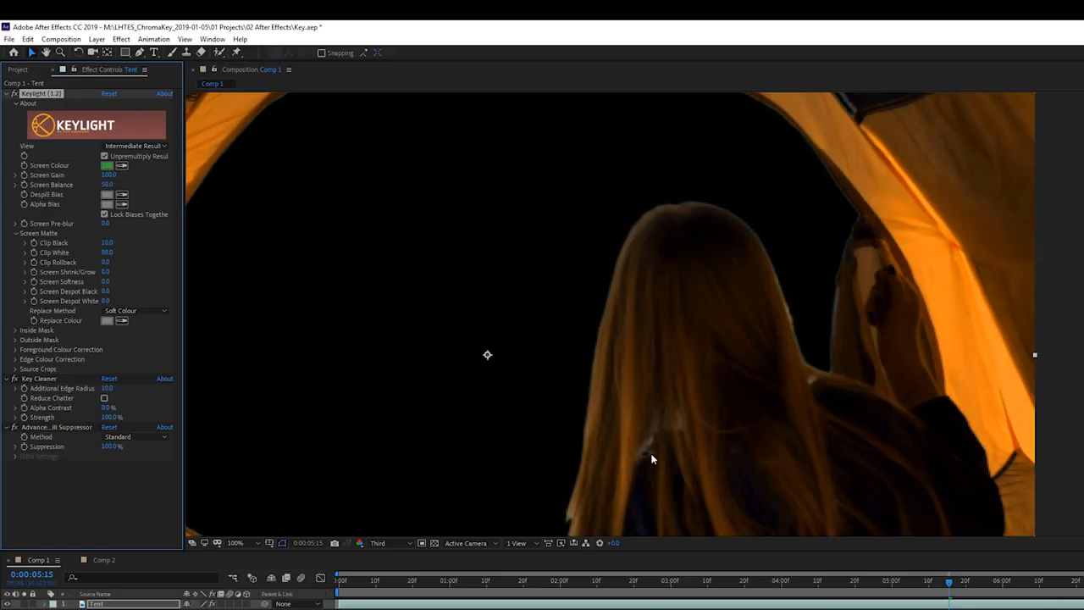
scroll(773, 326, down, 1)
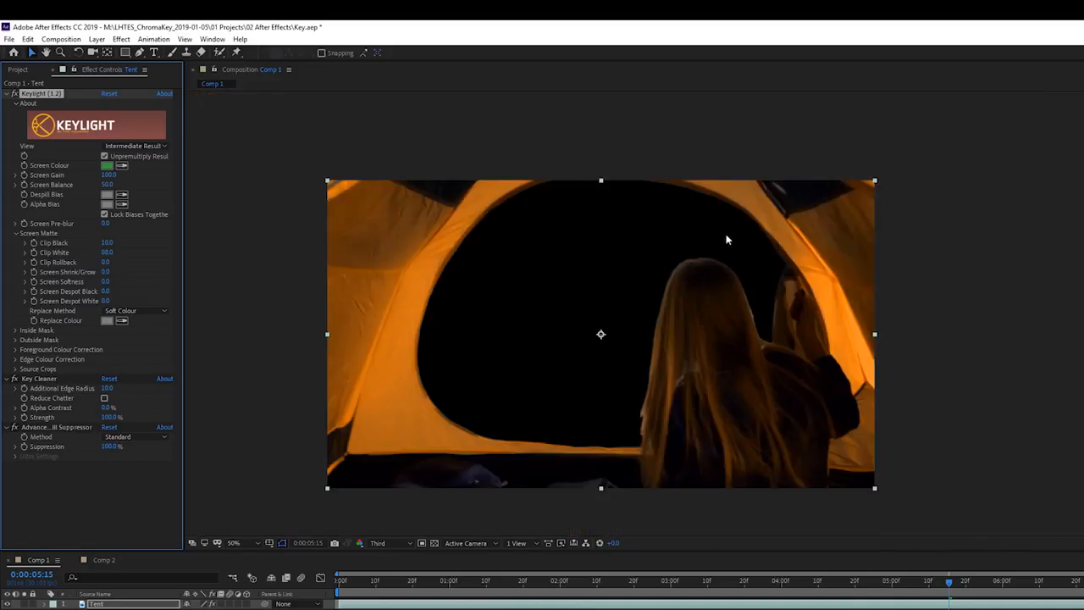
scroll(756, 339, up, 1)
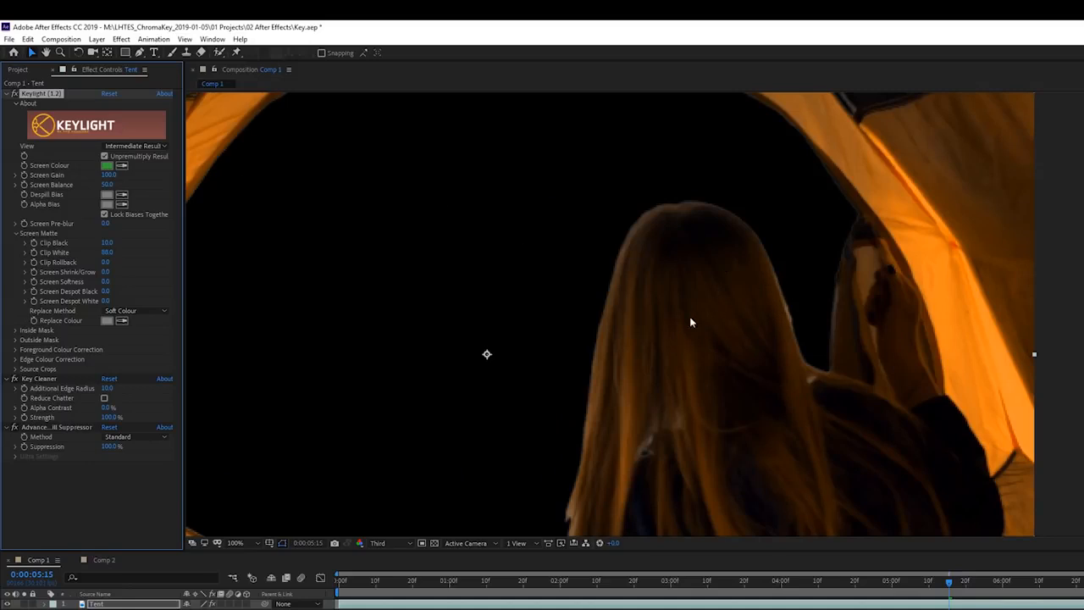
scroll(736, 292, down, 1)
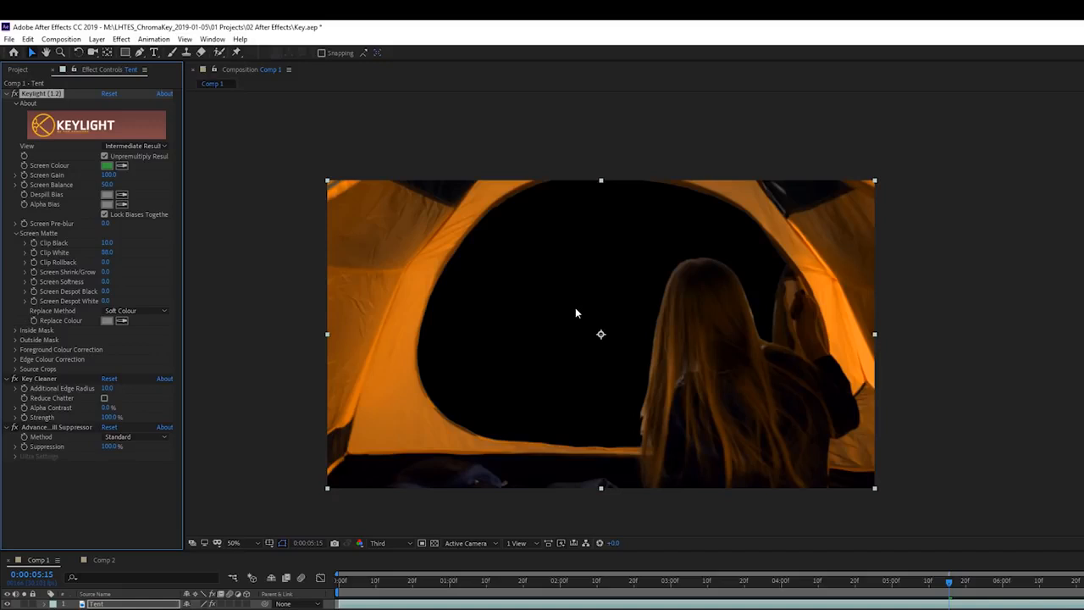
Add the Beach footage to Comp 1 beneath the Tent layer and shift it up and to the right within the tent opening.
click(20, 71)
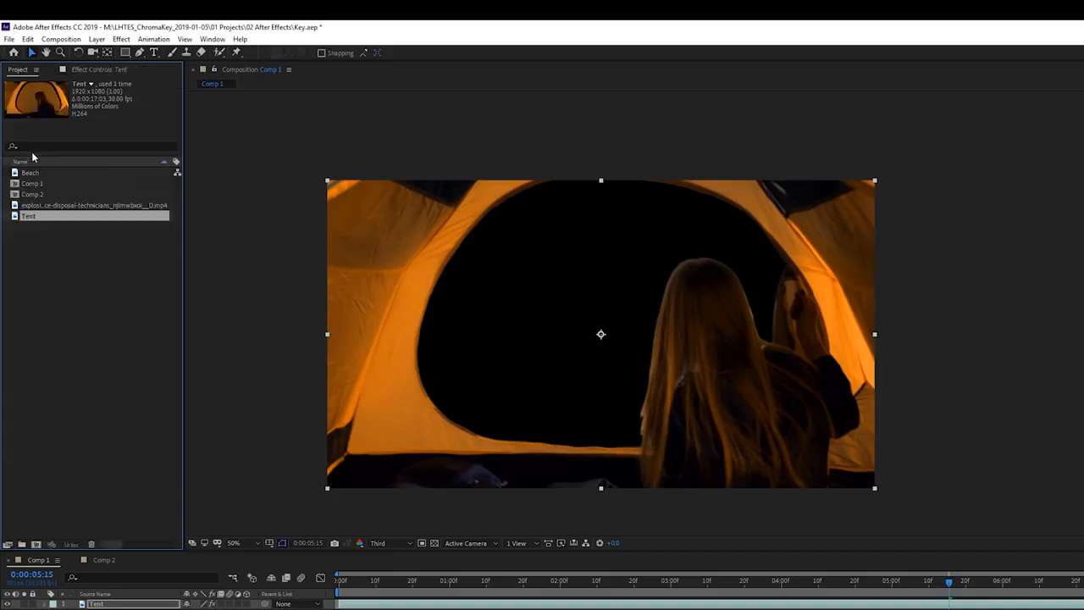
drag(32, 174, 92, 453)
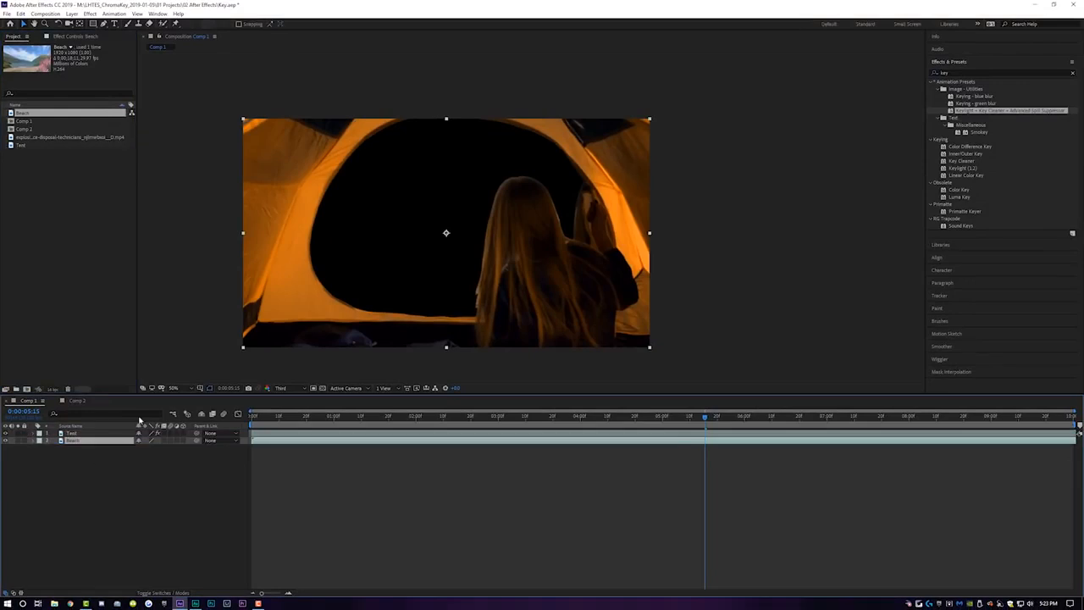
drag(432, 255, 486, 253)
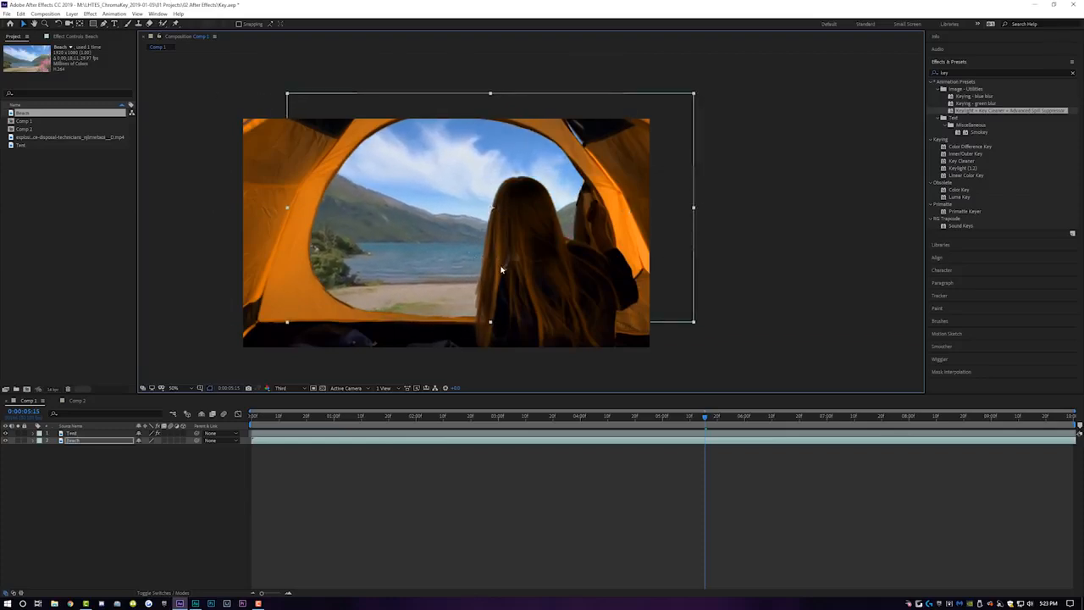
scroll(512, 273, up, 1)
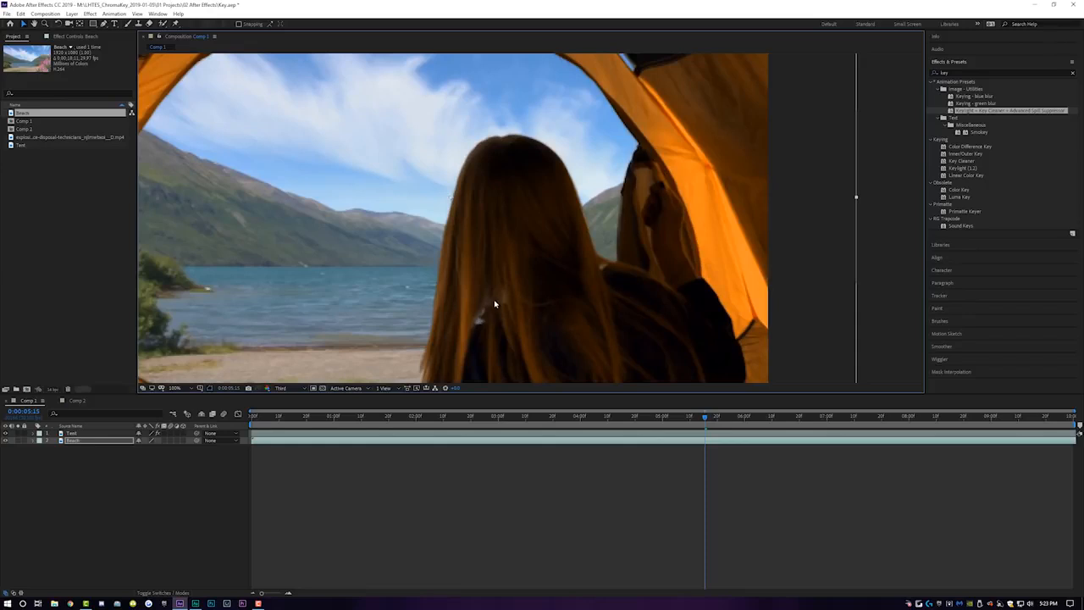
scroll(621, 71, down, 1)
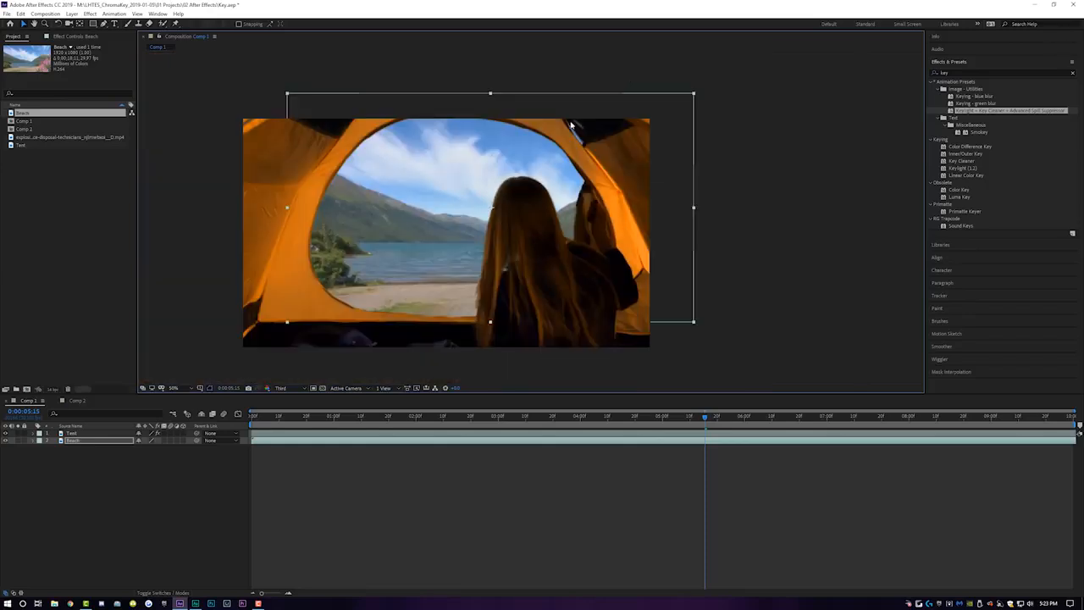
Scrub and play the composite to check the key while the tent opens, stop at 0:00:04:20 and select the Tent layer.
drag(372, 418, 525, 417)
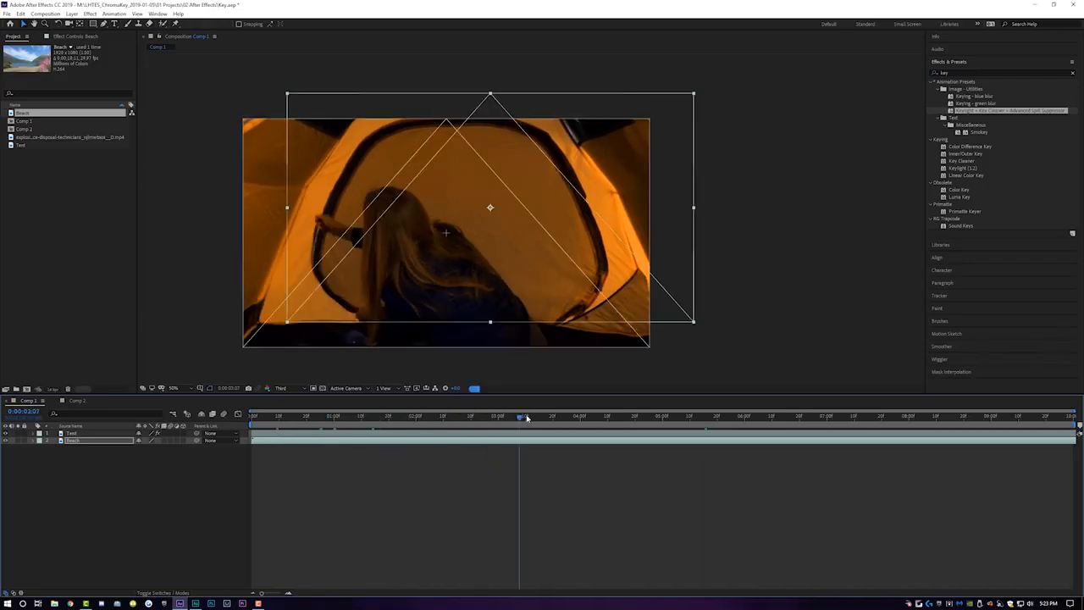
key(space)
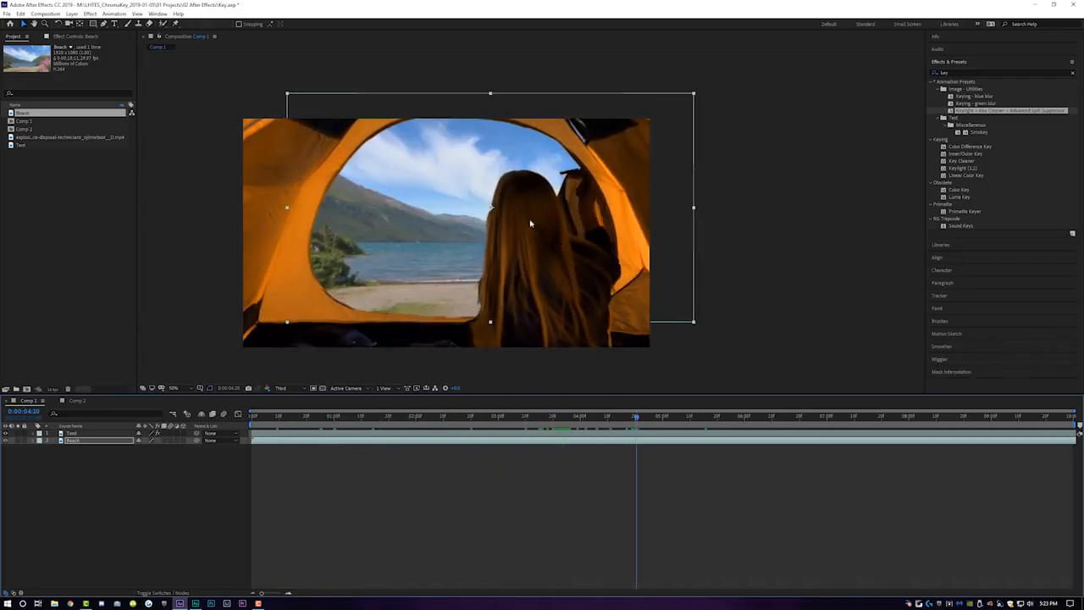
click(561, 433)
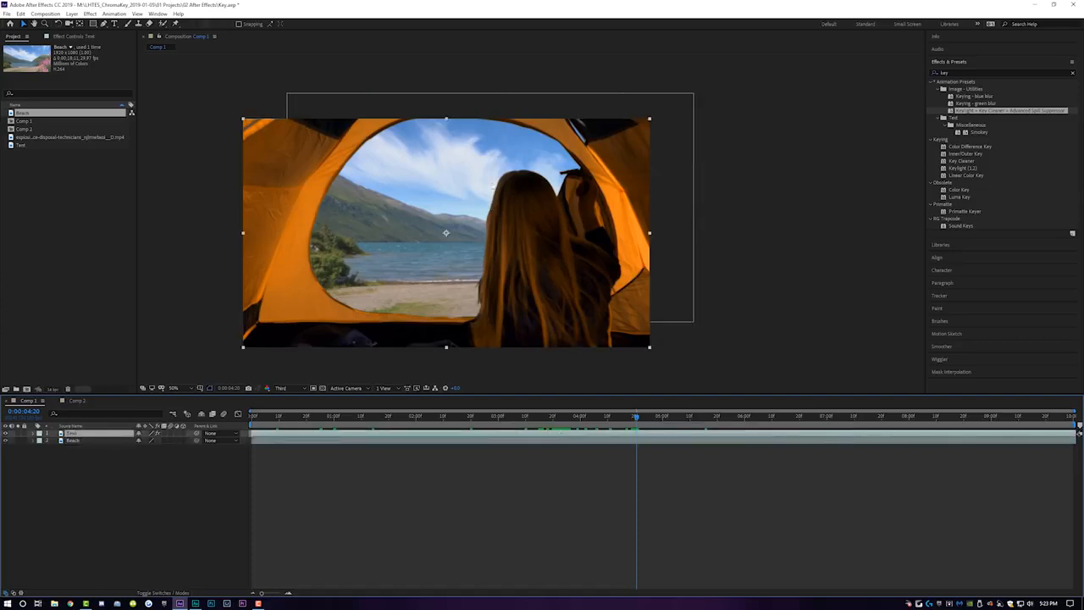
Turn on Reduce Chatter in the Tent layer's Key Cleaner effect and preview the composite up to 0:00:07:02.
click(76, 36)
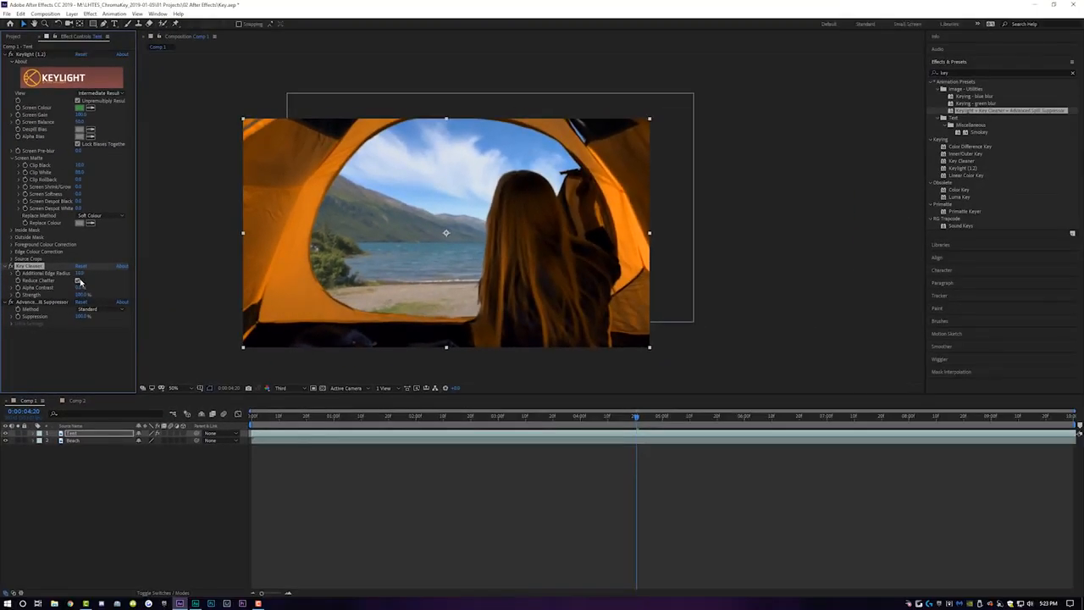
click(78, 282)
key(space)
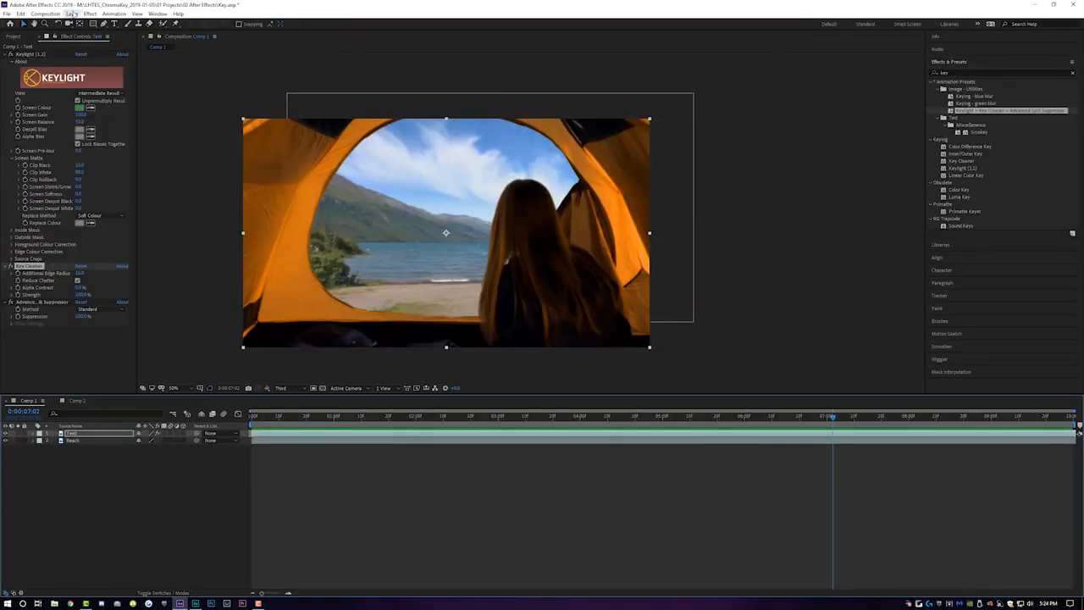
Add an adjustment layer above the Tent and Beach layers and apply the Lumetri Color effect to it.
click(74, 14)
mouse_move(85, 23)
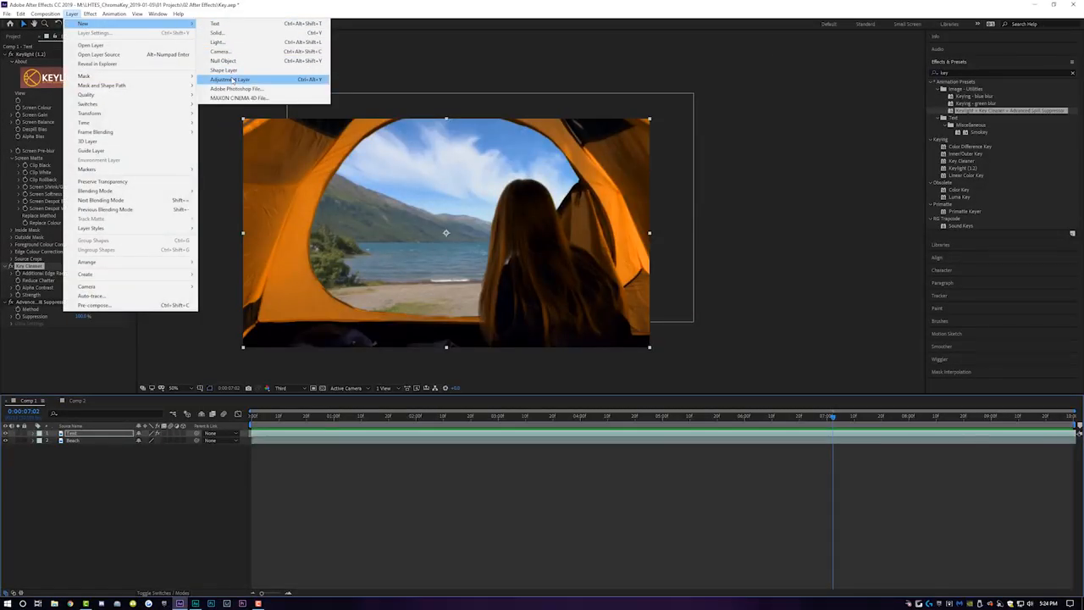
click(229, 78)
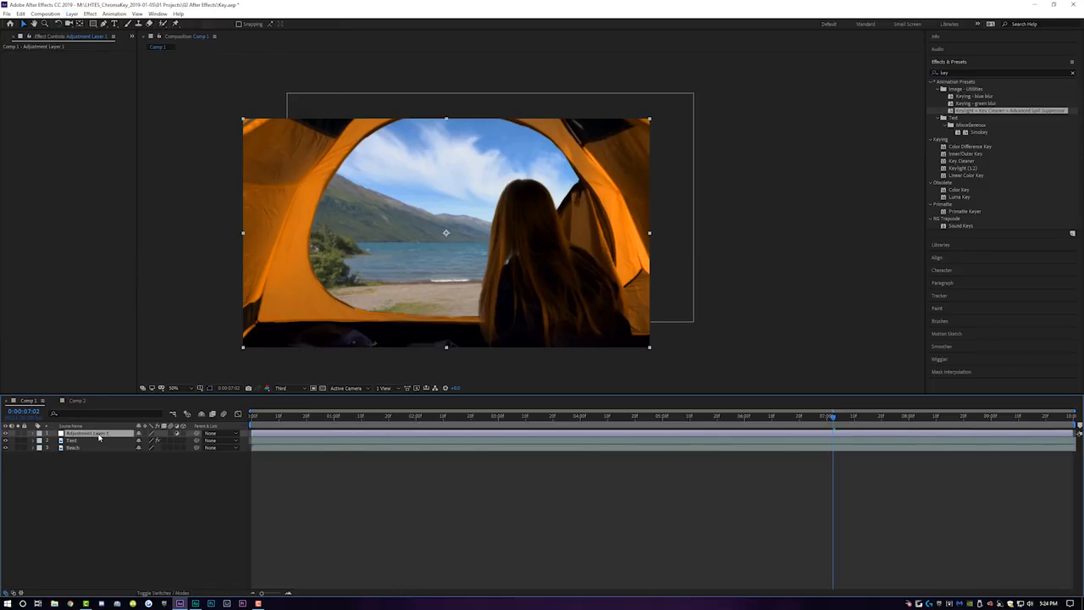
click(90, 15)
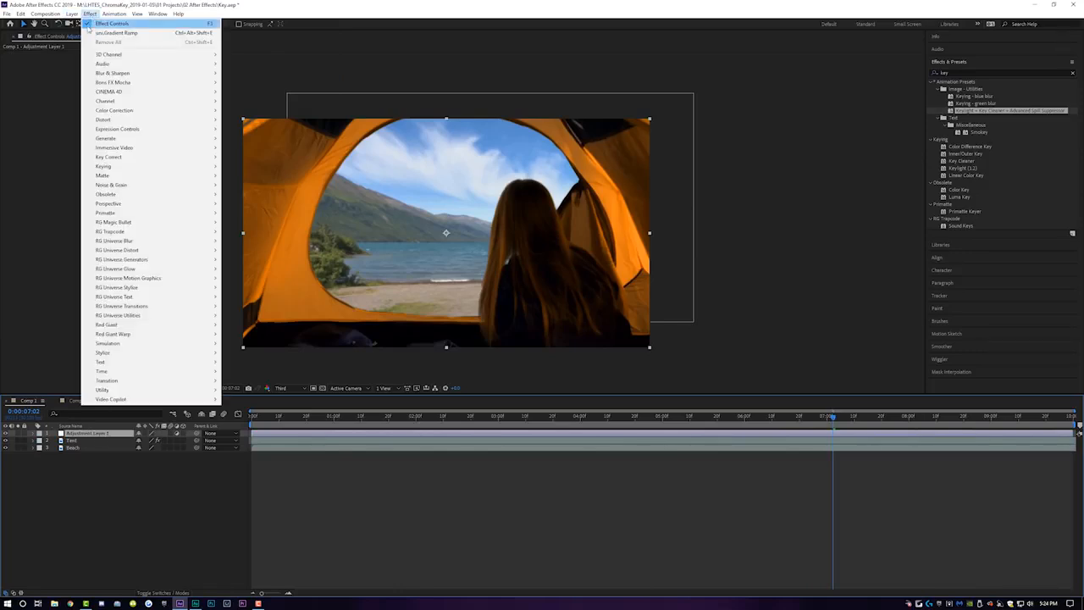
mouse_move(115, 110)
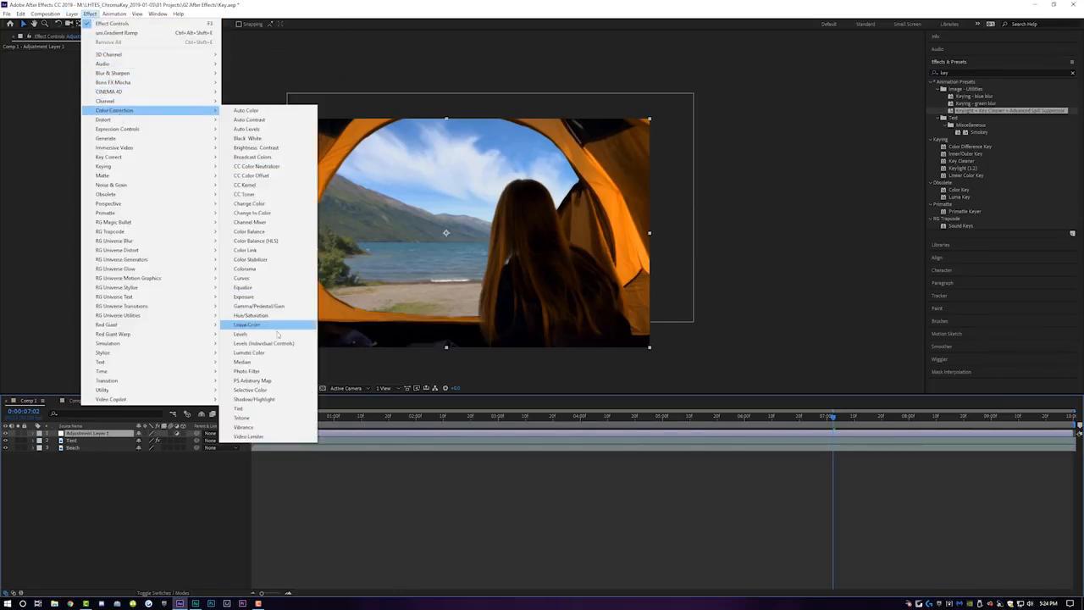
click(248, 352)
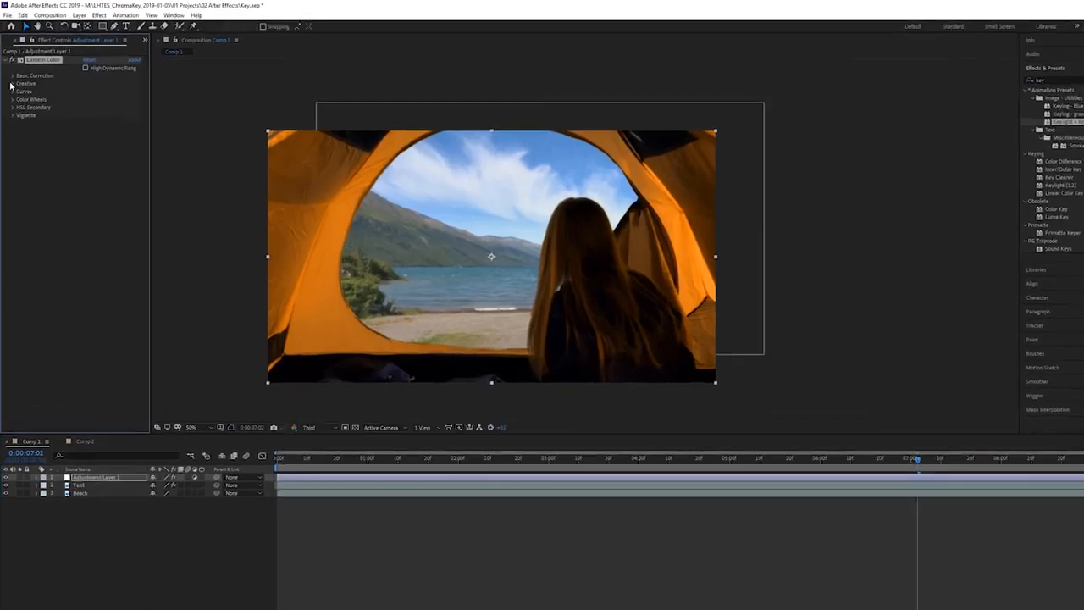
In Lumetri Color's Creative settings, apply the Fuji ETERNA 250D Fuji 3510 look at intensity 60 and raise Faded Film slightly.
click(12, 75)
click(149, 138)
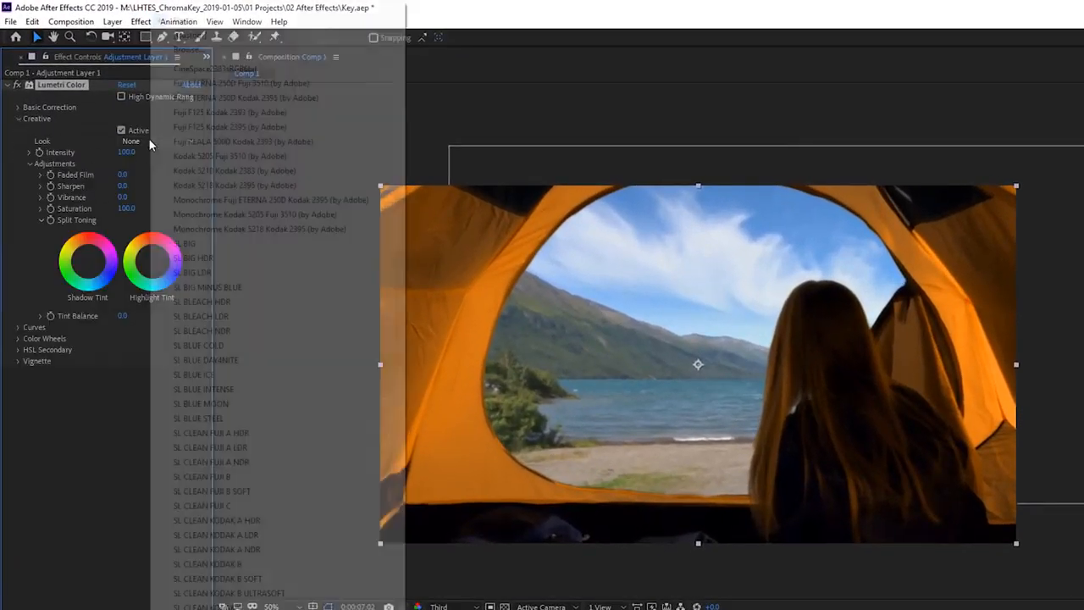
click(228, 85)
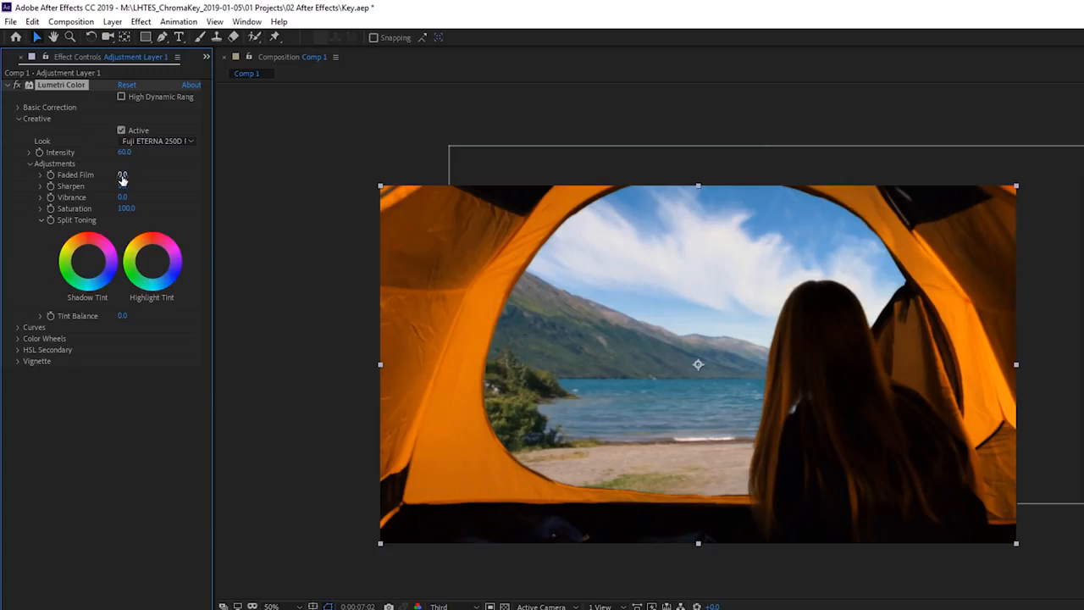
drag(122, 178, 139, 178)
click(19, 120)
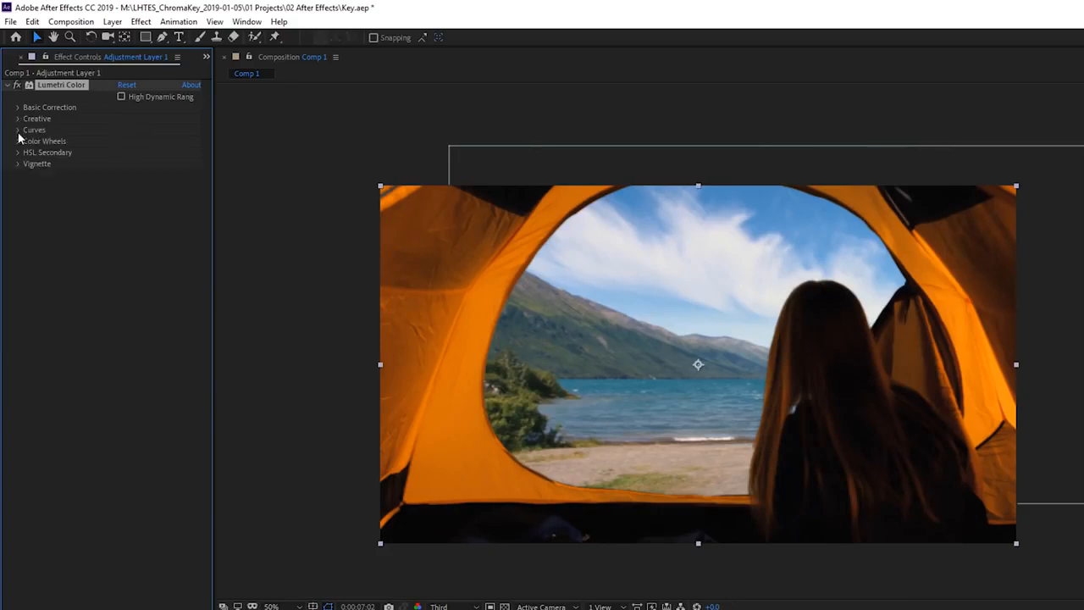
Open the Color Wheels settings of Lumetri Color and play back the graded composite.
click(18, 141)
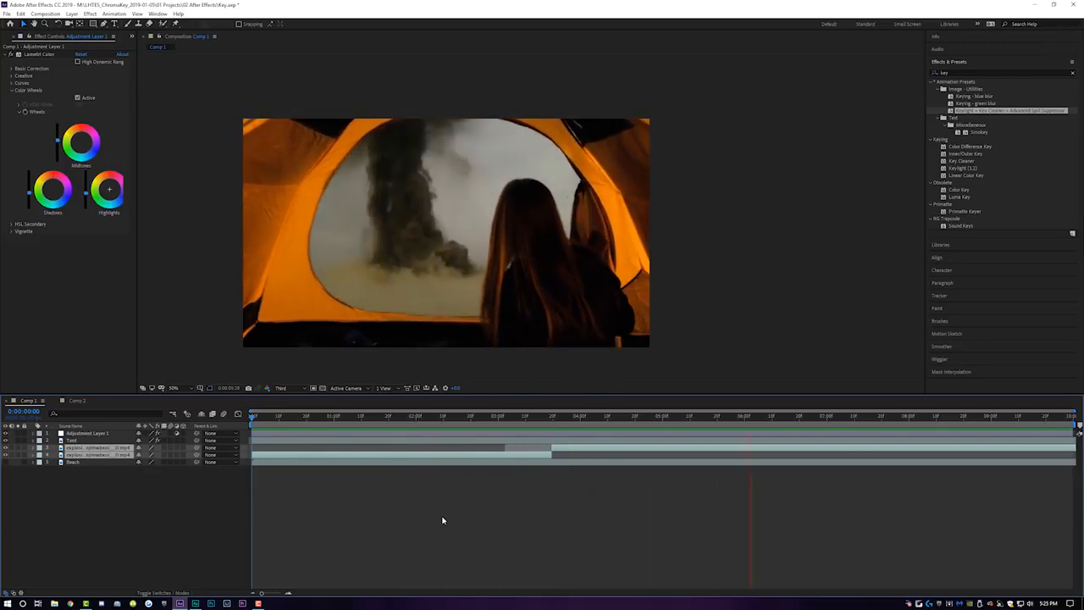
key(space)
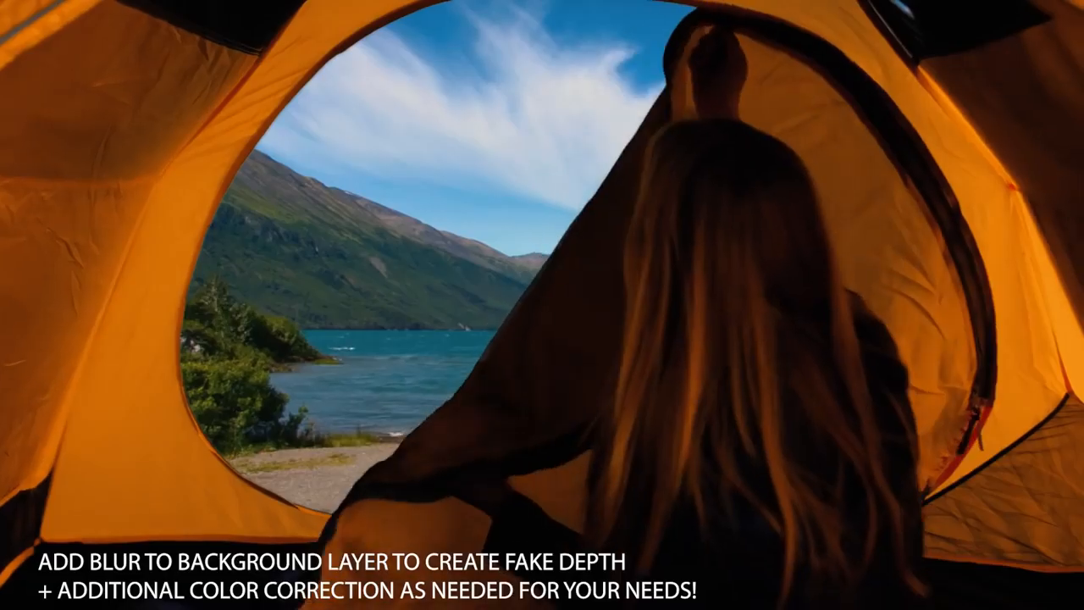